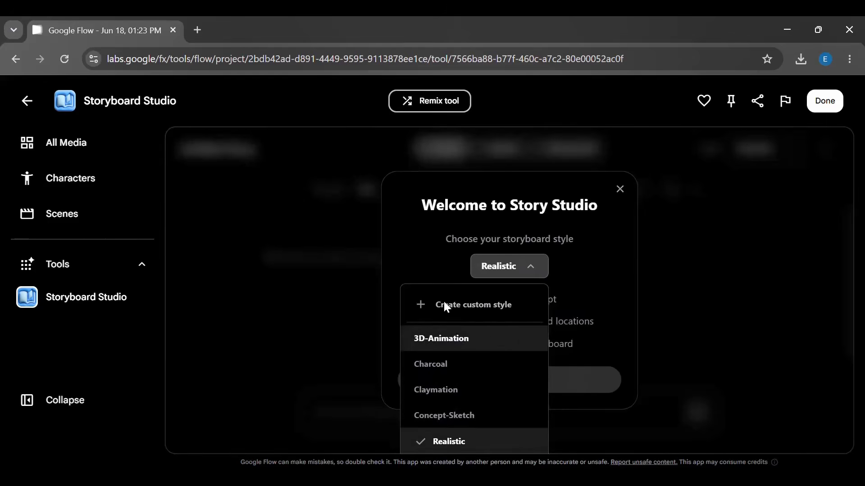
click(419, 308)
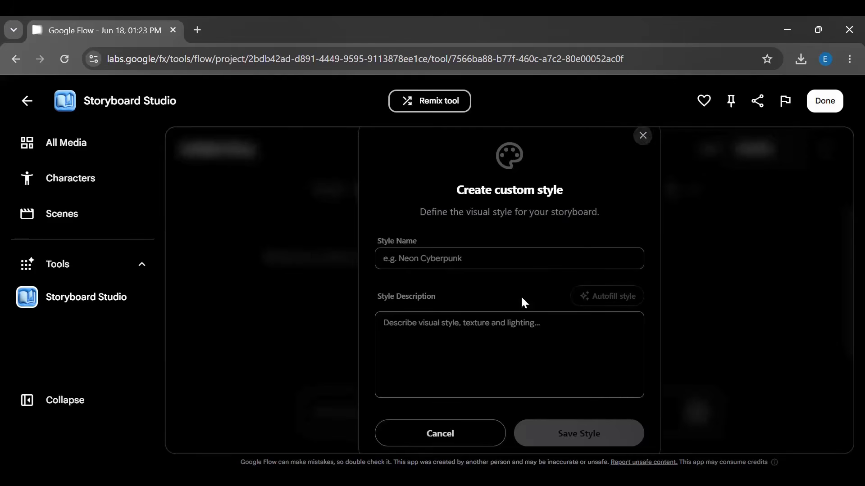
click(450, 436)
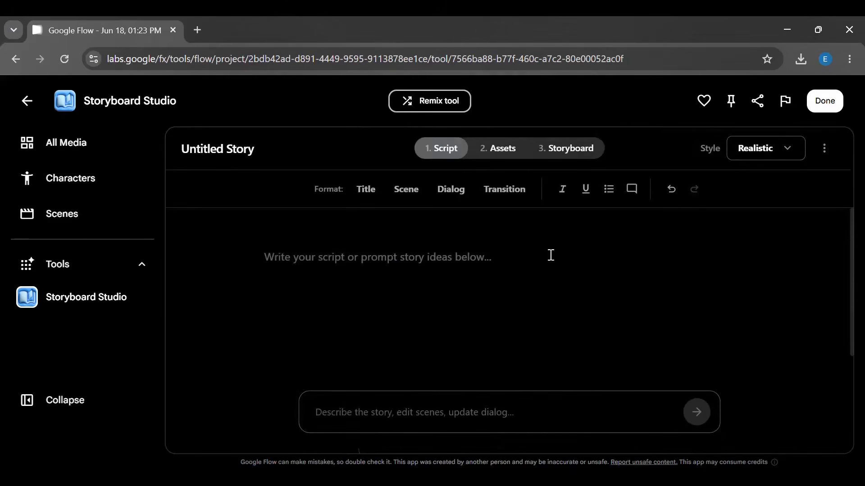
click(753, 150)
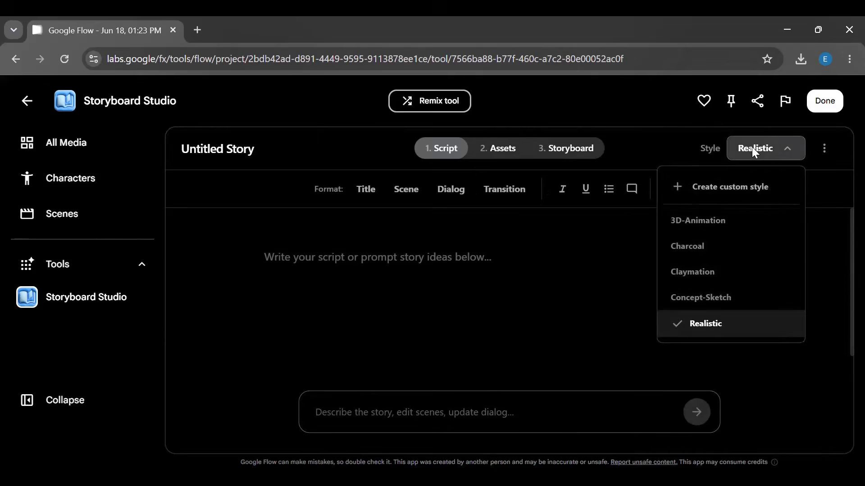
click(430, 315)
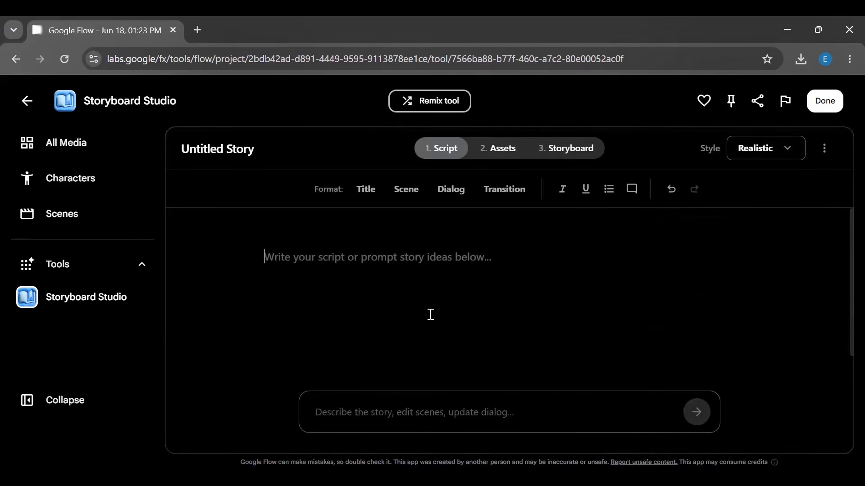
click(744, 151)
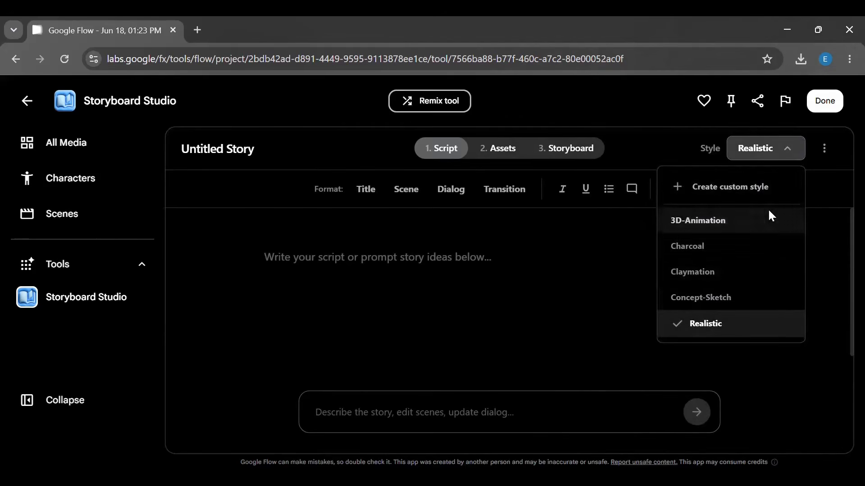
click(595, 308)
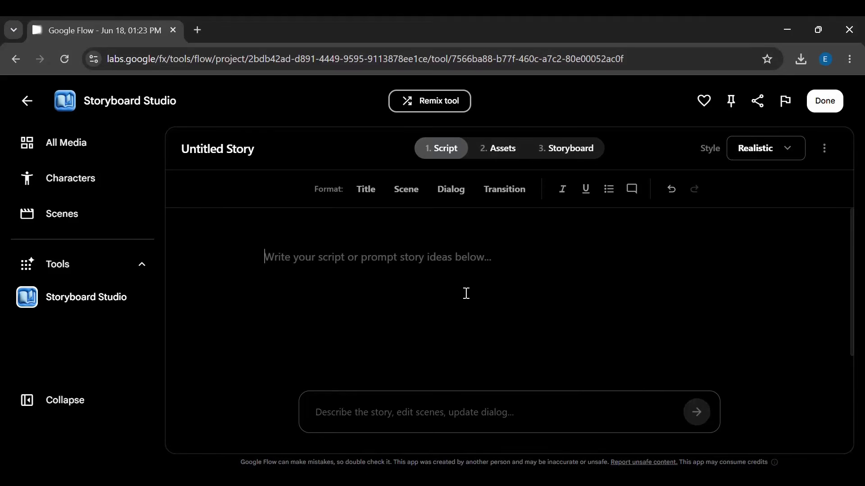
- Paste a story prompt about an ex-special-forces bartender disarming three armed thugs in a back-alley loading dock and generate the script
click(398, 267)
click(332, 411)
text(A bartender revealed to be ex-special-forces calmly disarms three armed thugs in a dim back-alley loading dock after they corner her boss, using nothing but a tray, a broom, and the wall itself.)
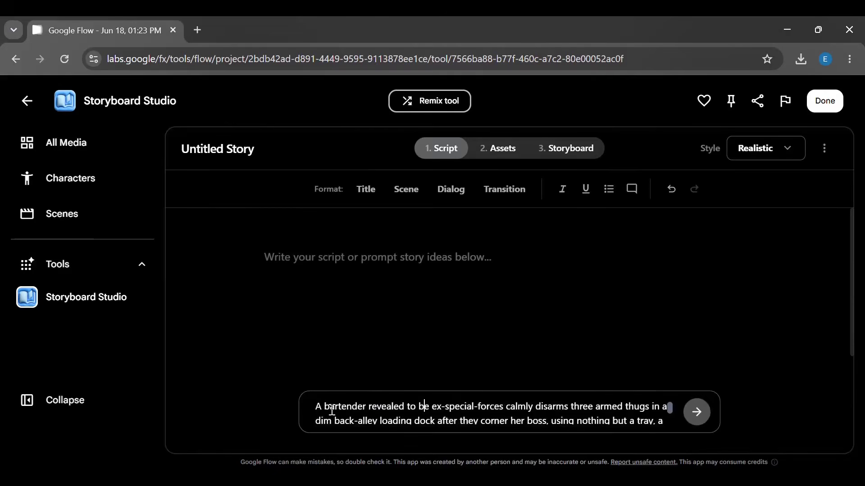
click(697, 420)
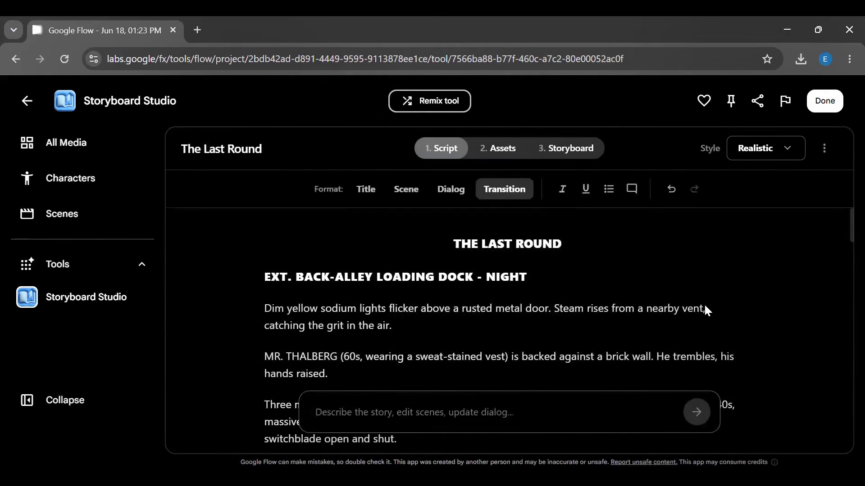
- Scroll through the generated script to review its scenes and dialogue
click(559, 308)
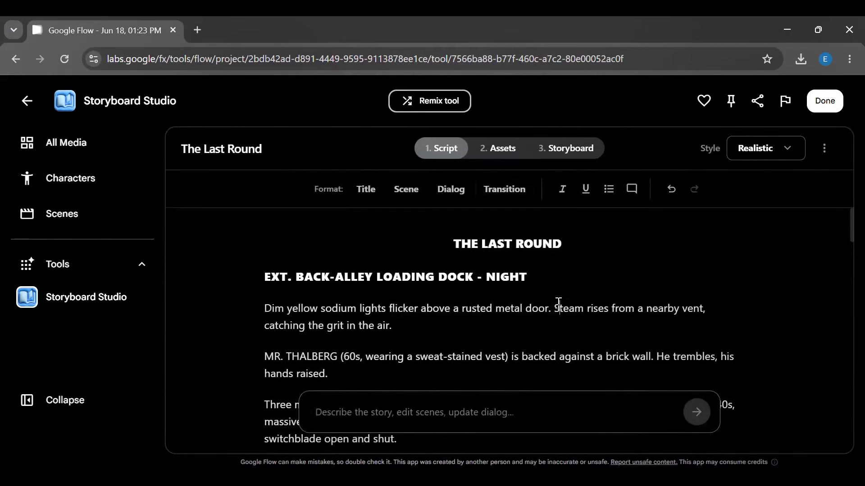
scroll(558, 302, down, 5)
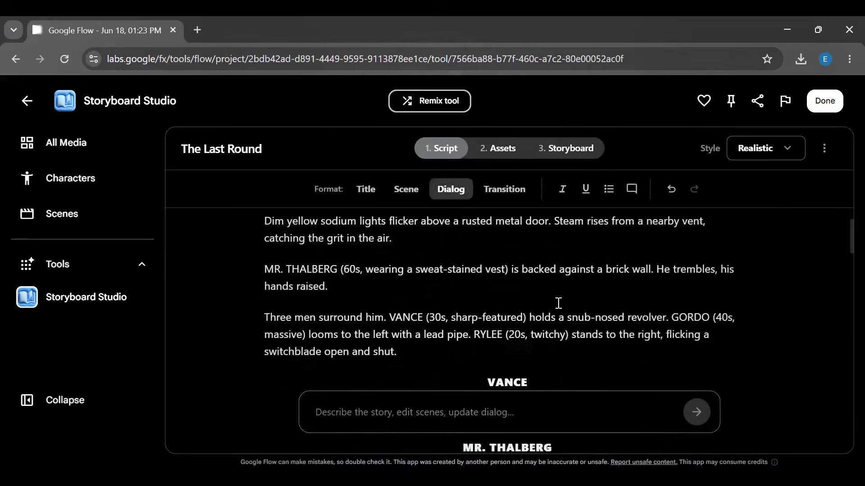
scroll(558, 303, down, 4)
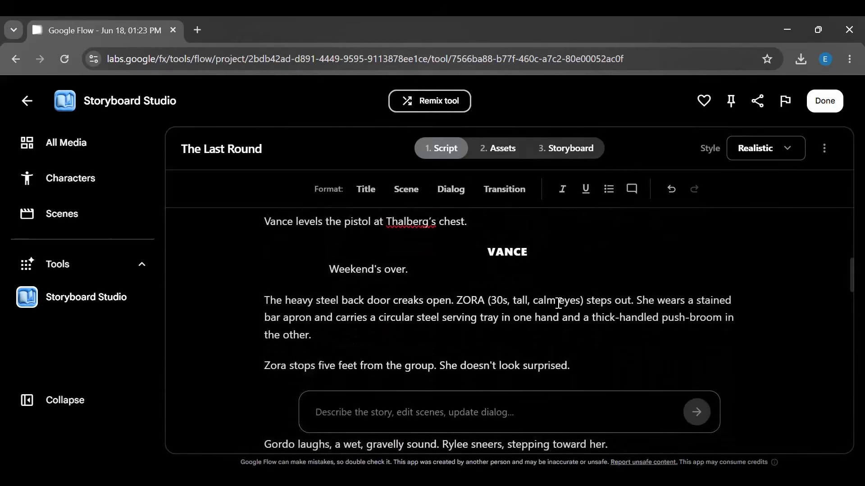
scroll(558, 303, up, 10)
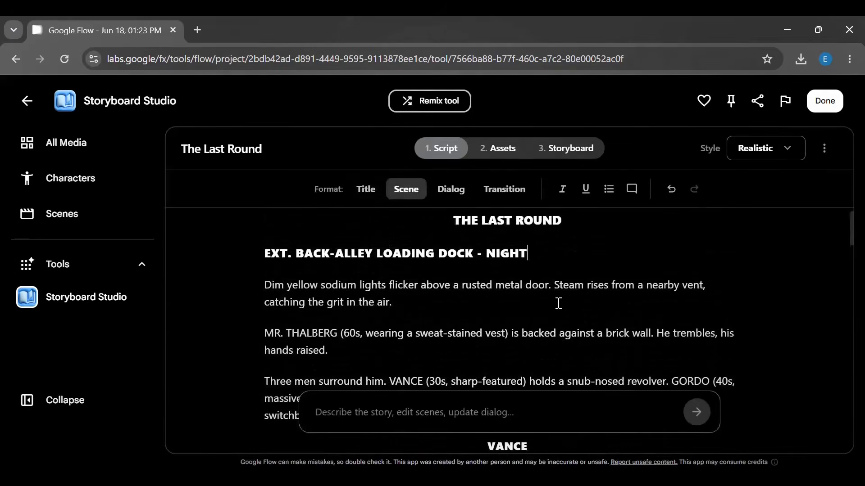
scroll(558, 303, down, 10)
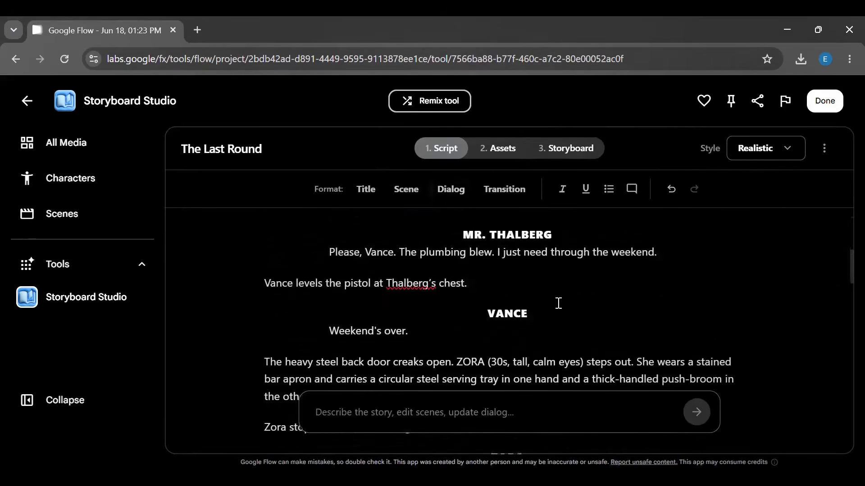
scroll(558, 303, down, 10)
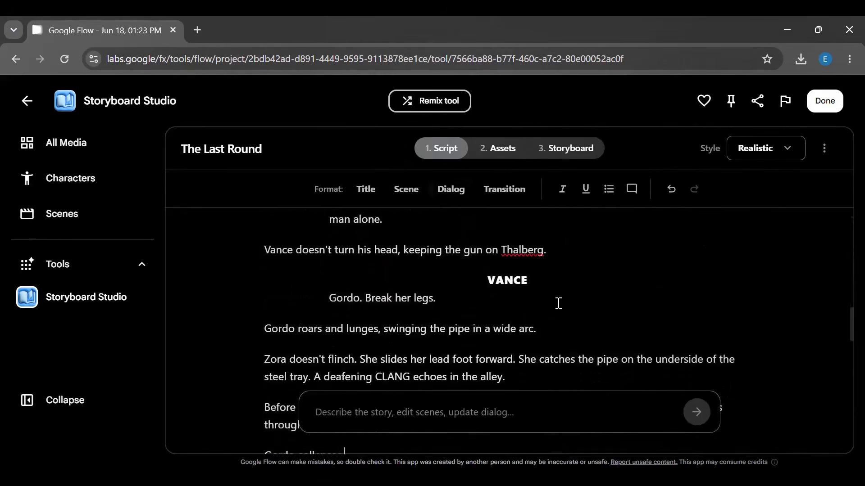
- Move to the Assets stage and autofill images for all the characters
click(499, 153)
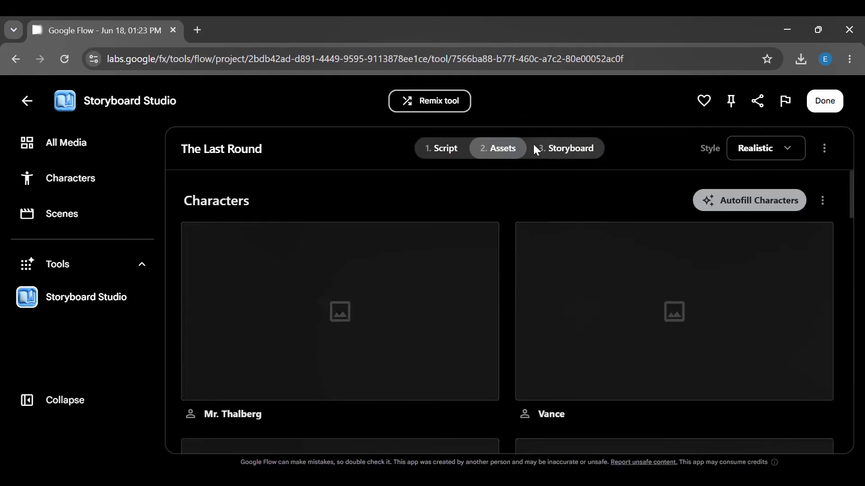
click(379, 358)
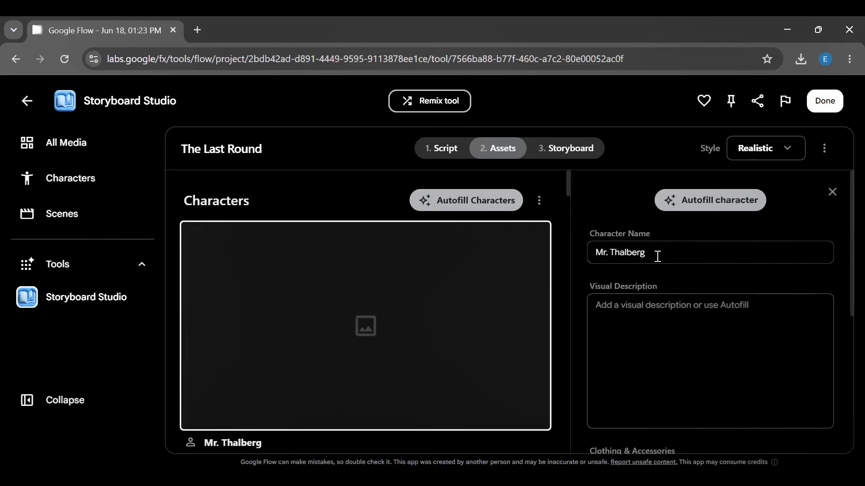
click(650, 312)
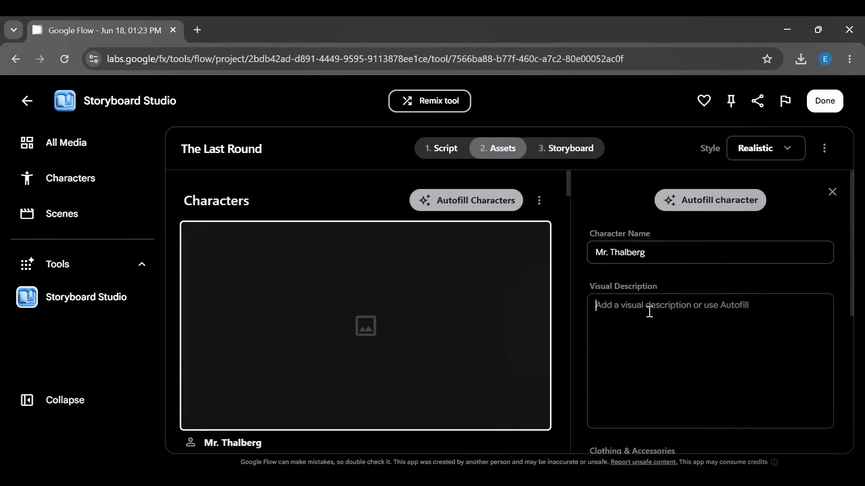
click(831, 192)
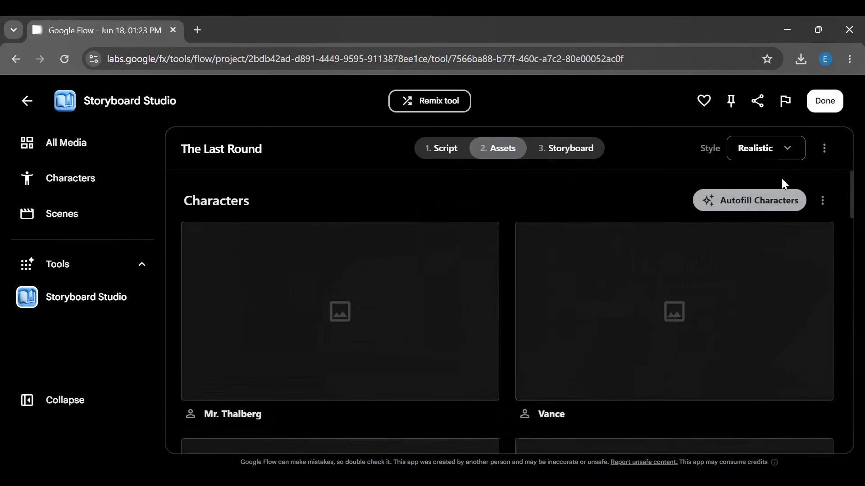
click(746, 204)
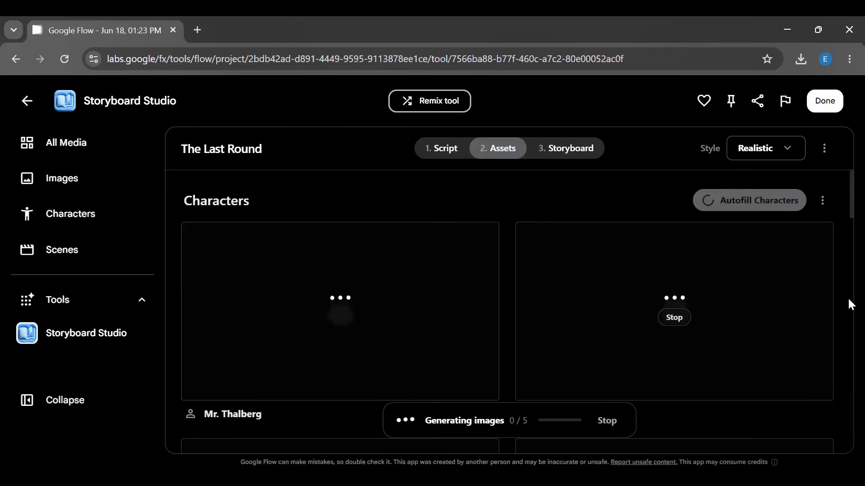
- Autofill images for the location and the props further down the Assets page
scroll(847, 296, down, 15)
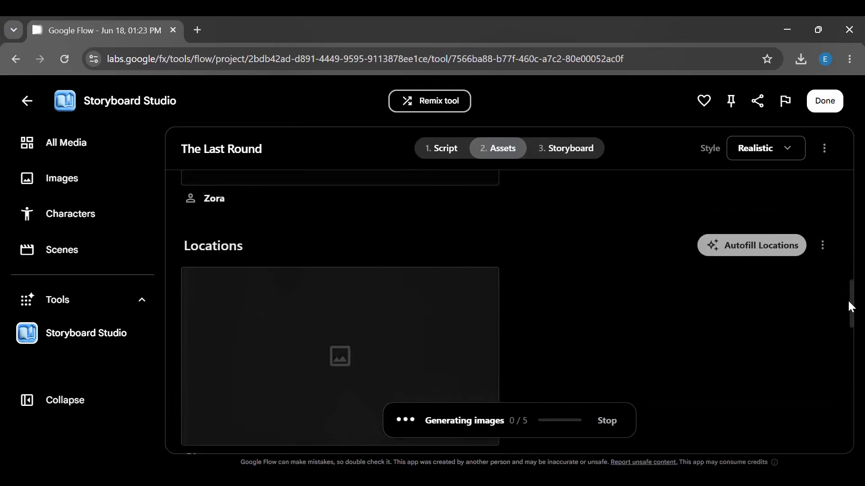
click(833, 193)
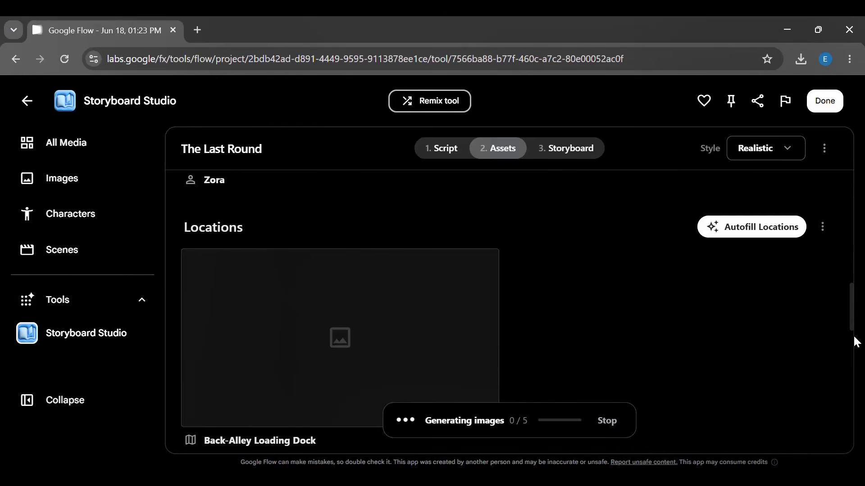
scroll(855, 342, down, 5)
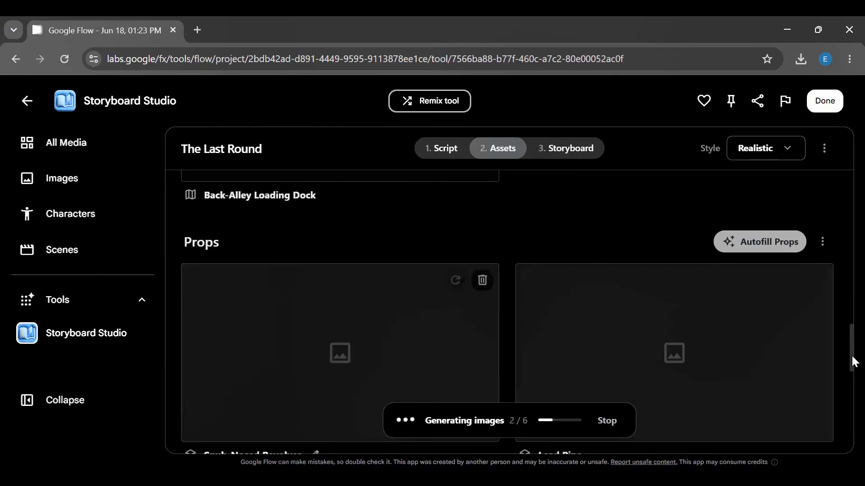
- Scroll through the generated character, location and prop images to review them
drag(855, 362, 851, 243)
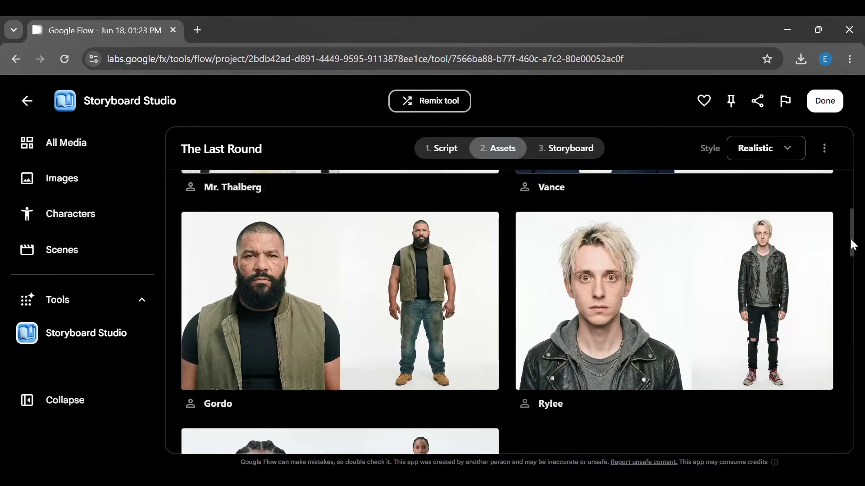
drag(851, 245, 852, 275)
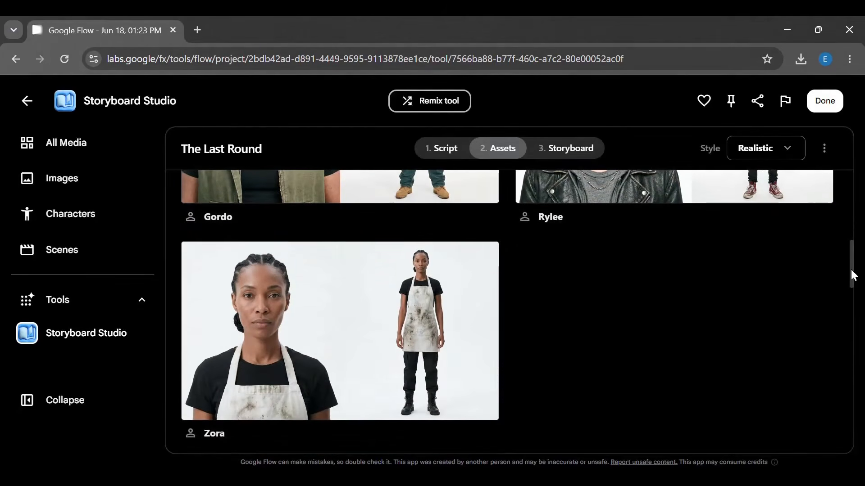
drag(852, 276, 852, 268)
scroll(849, 250, up, 4)
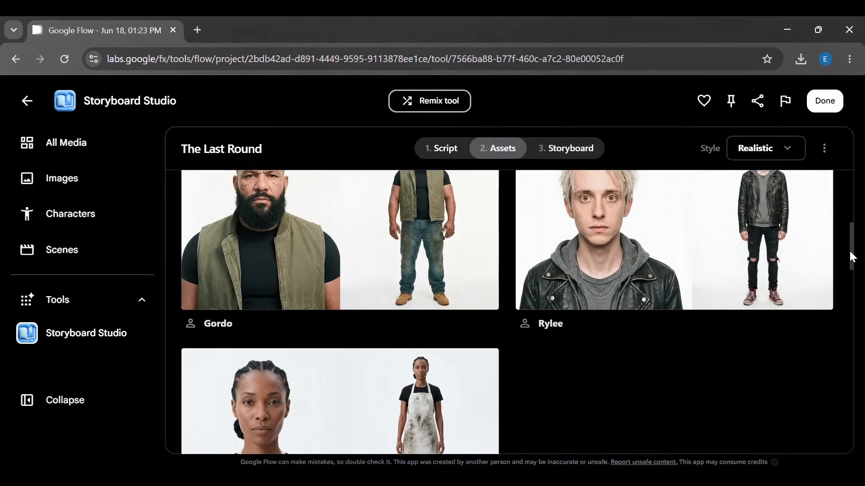
scroll(853, 299, down, 10)
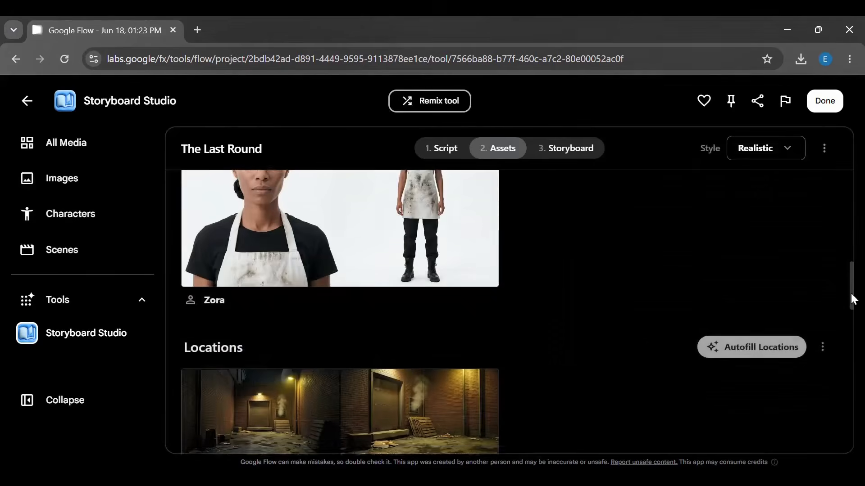
mouse_move(286, 272)
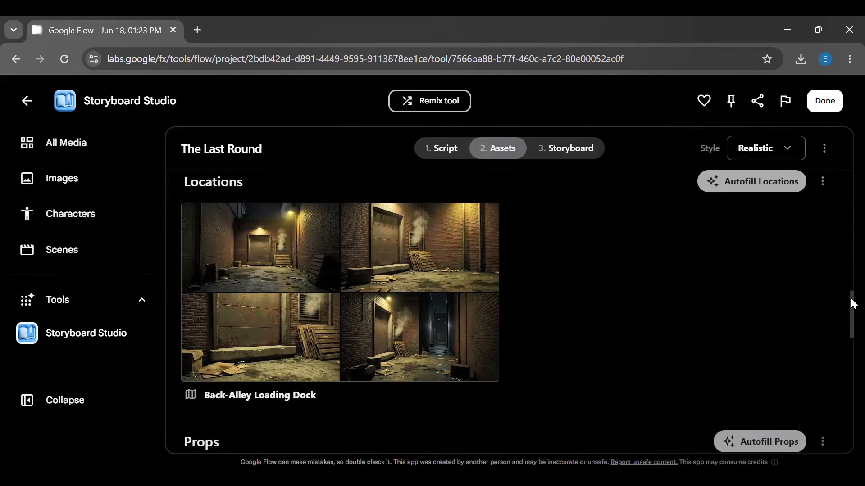
drag(851, 299, 849, 347)
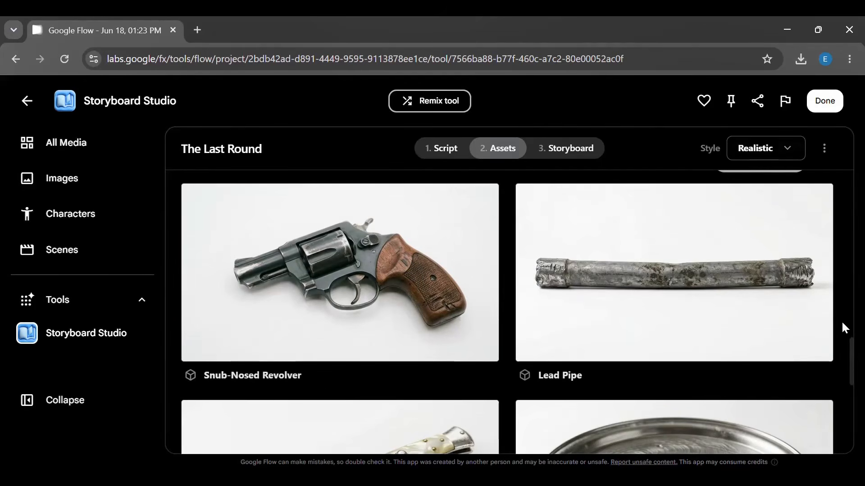
drag(854, 356, 838, 172)
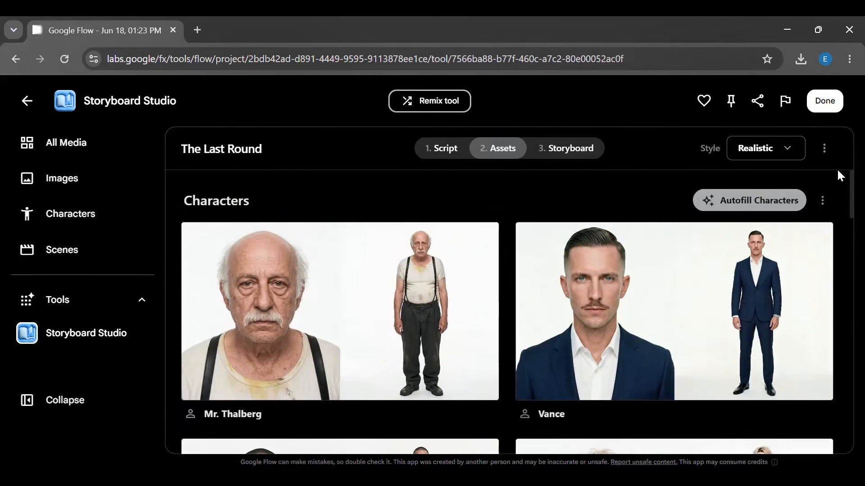
- Move to the Storyboard stage and autofill the six frames of the back-alley loading dock scene
click(577, 149)
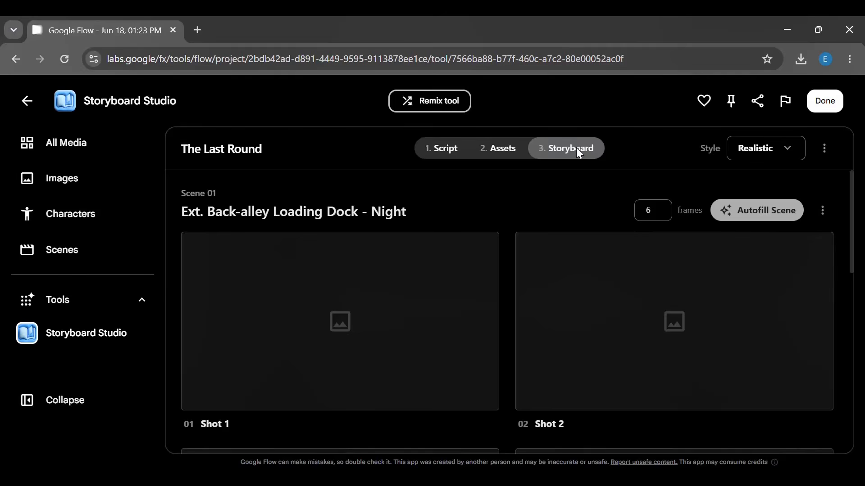
click(416, 341)
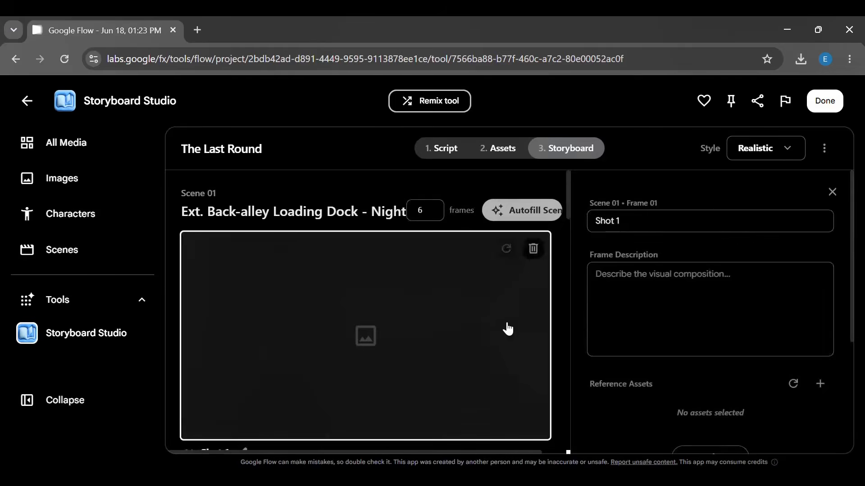
click(640, 315)
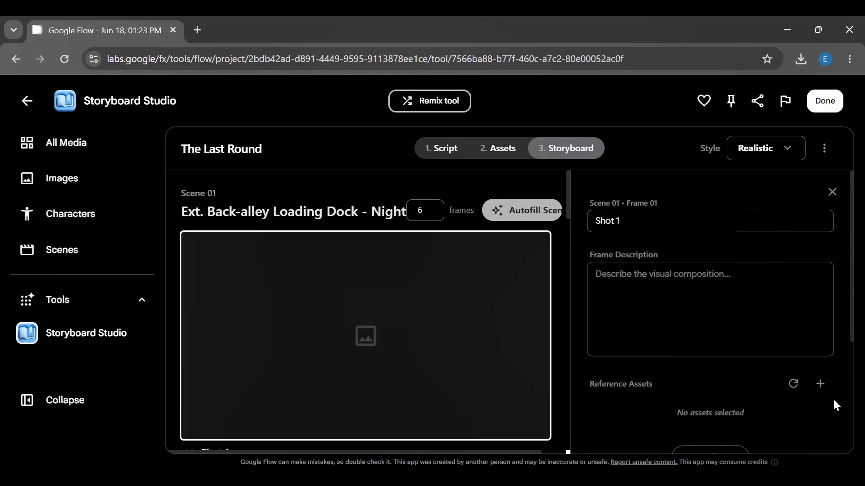
scroll(832, 398, down, 3)
scroll(832, 398, up, 2)
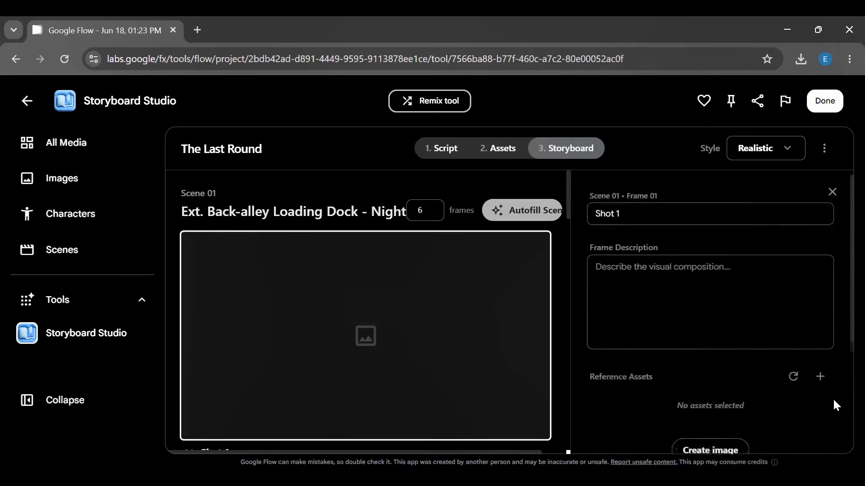
click(830, 191)
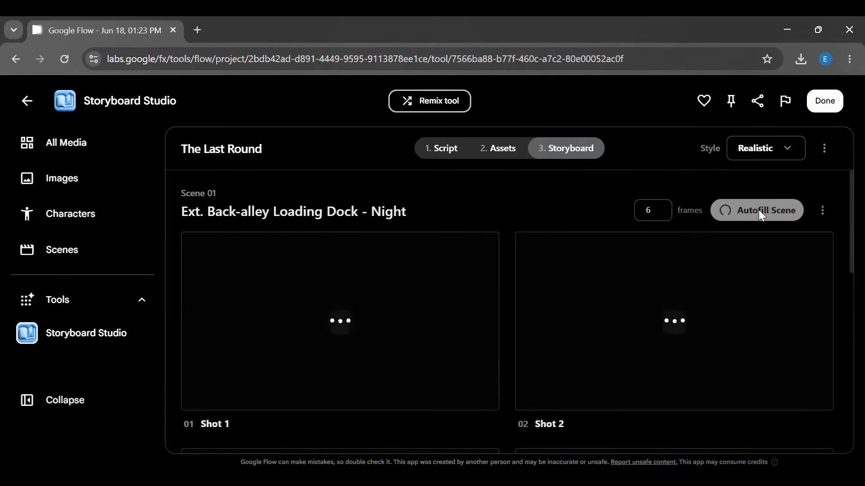
click(758, 210)
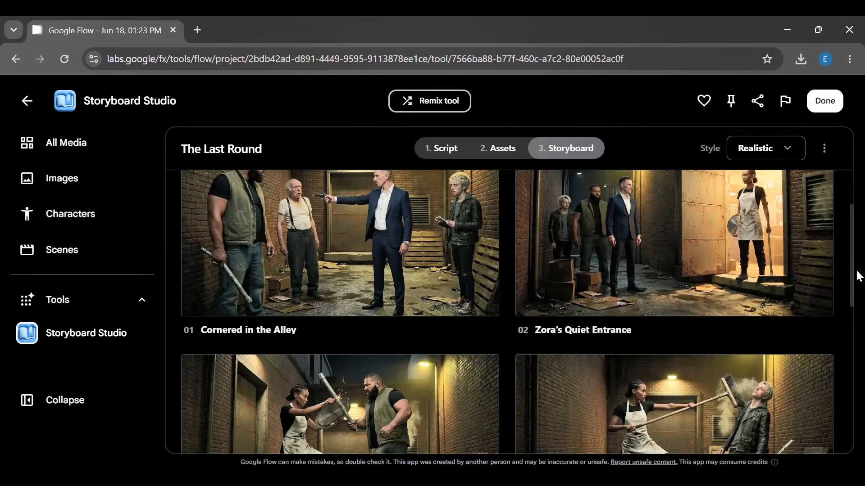
mouse_move(852, 251)
mouse_down()
mouse_move(852, 226)
mouse_move(851, 237)
mouse_up()
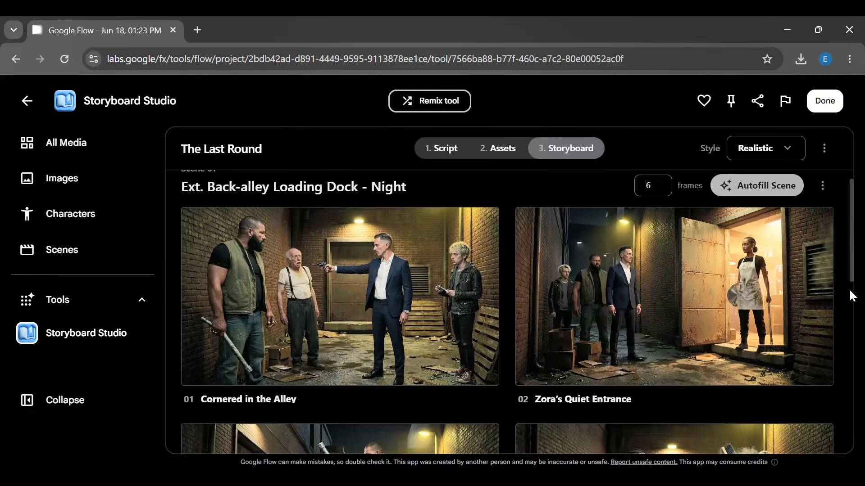
- Pin the Storyboard Studio tool to the sidebar
drag(852, 296, 853, 234)
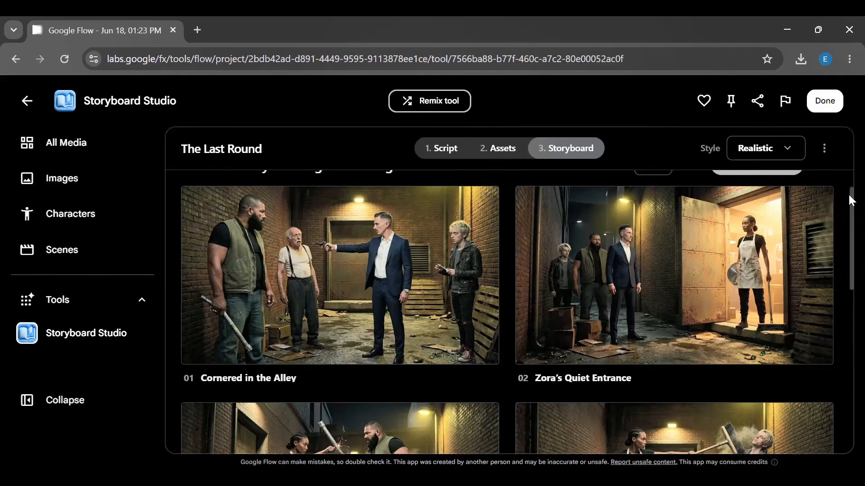
scroll(851, 200, up, 1)
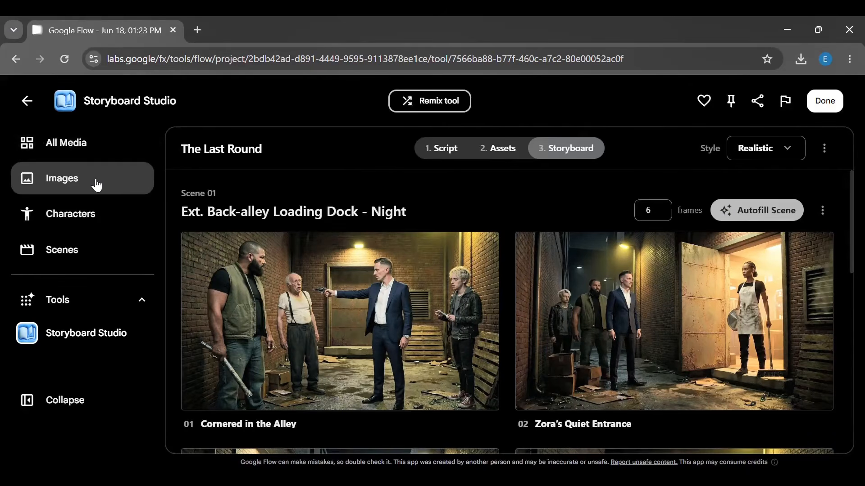
click(730, 103)
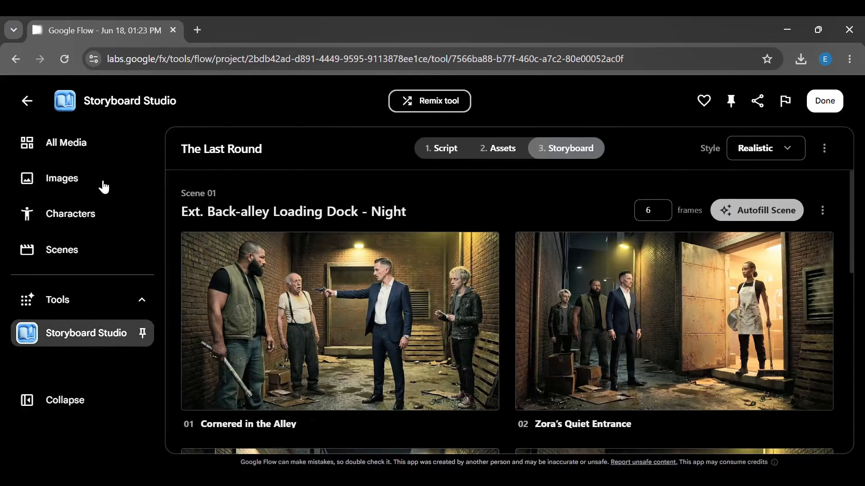
- Open All Media and scroll through the project's generated frames and asset images
click(90, 151)
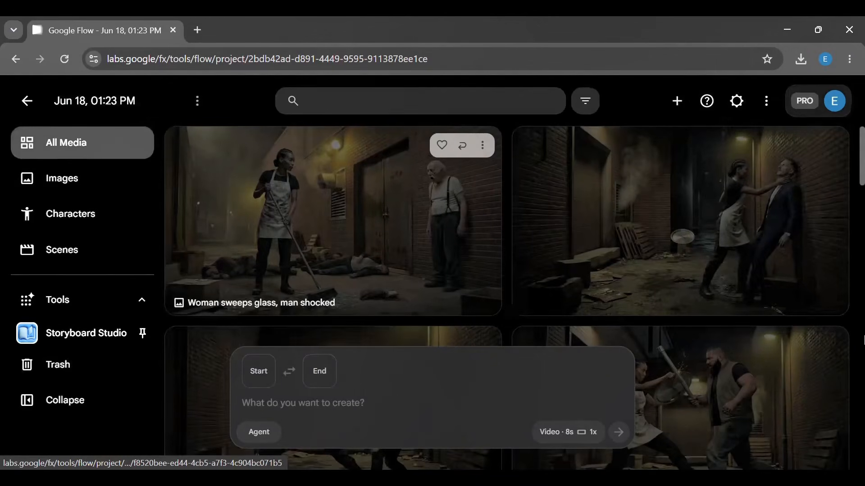
click(862, 340)
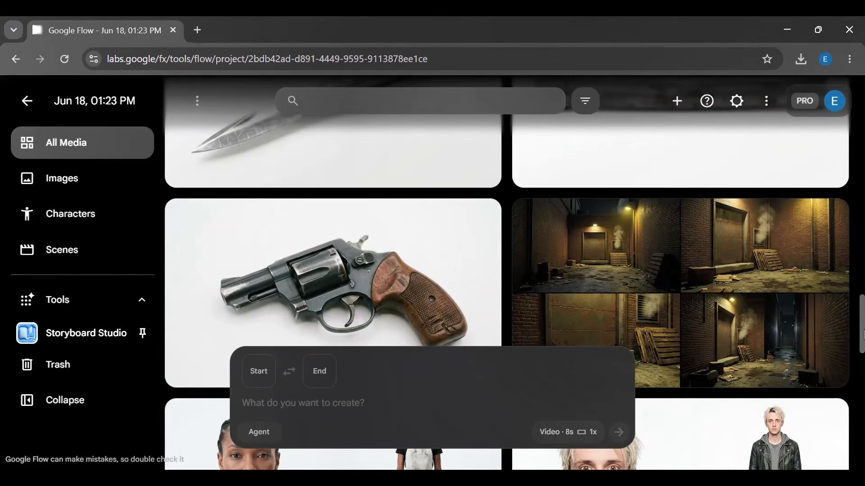
drag(863, 335, 863, 336)
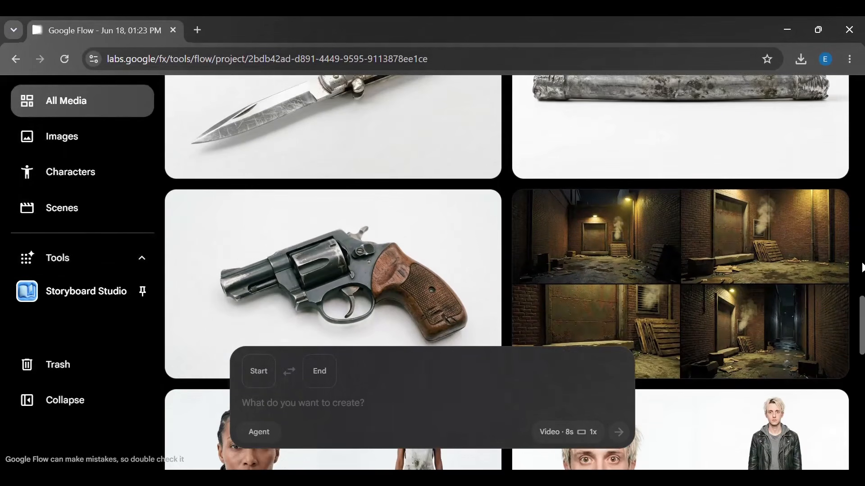
scroll(862, 268, up, 10)
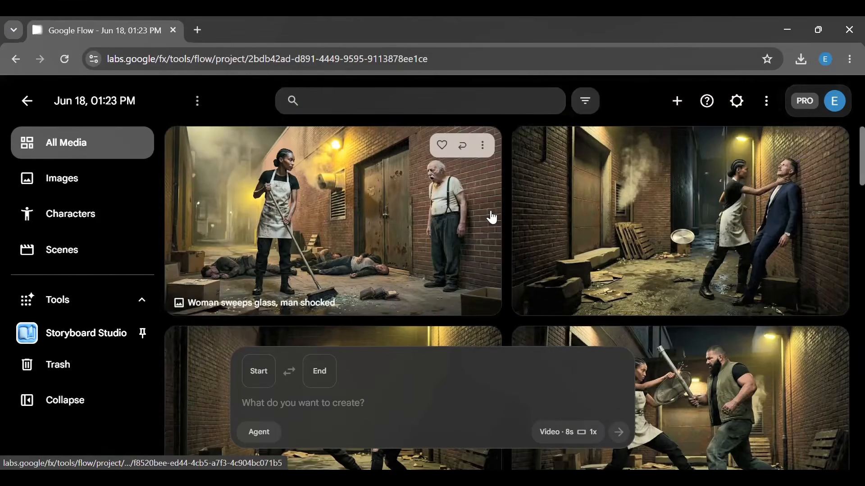
- Add the 'Woman sweeps glass, man shocked' frame to the video prompt as its start frame and open the generation settings
click(482, 145)
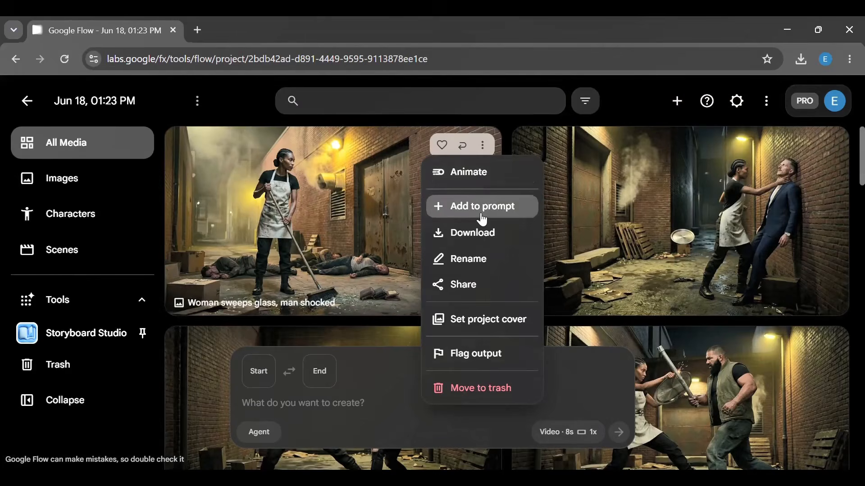
click(482, 206)
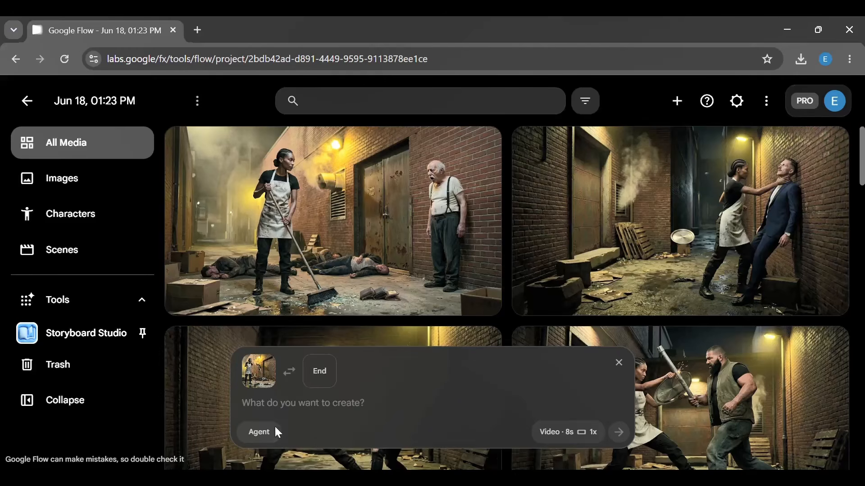
click(583, 433)
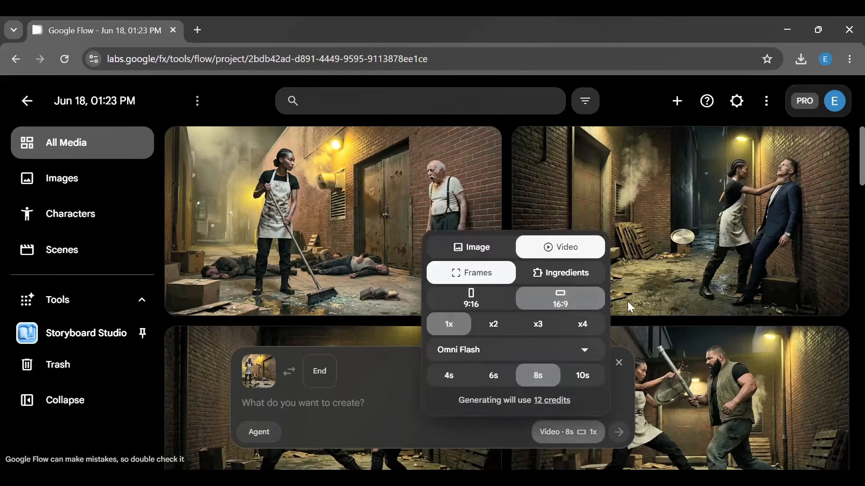